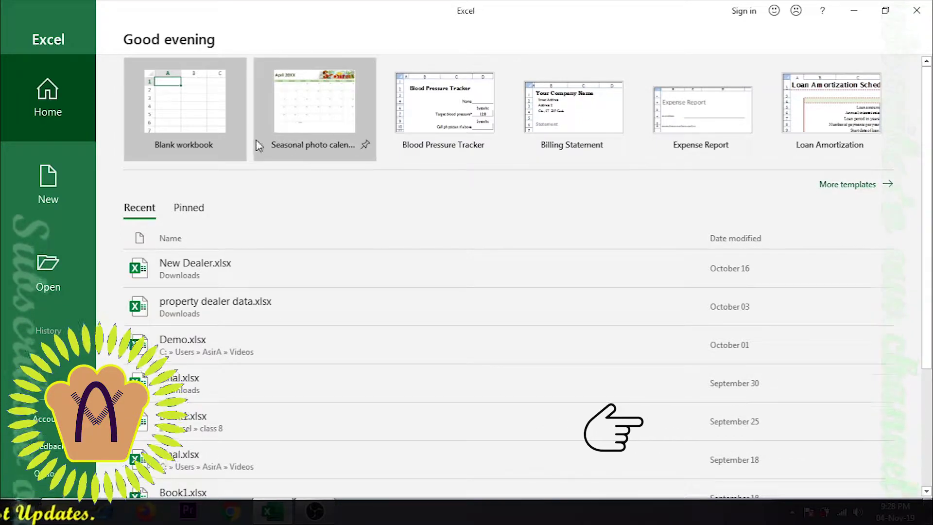
Create 'Seasonal photo calendar1' from the Seasonal photo calendar template, opening on January 2019
{"action": "left_click", "coordinate": [311, 130]}
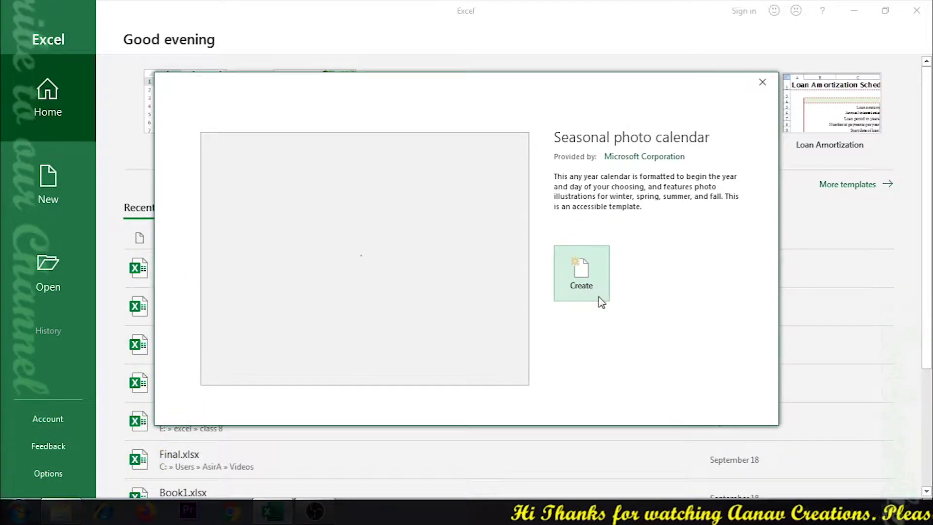
{"action": "left_click", "coordinate": [579, 272]}
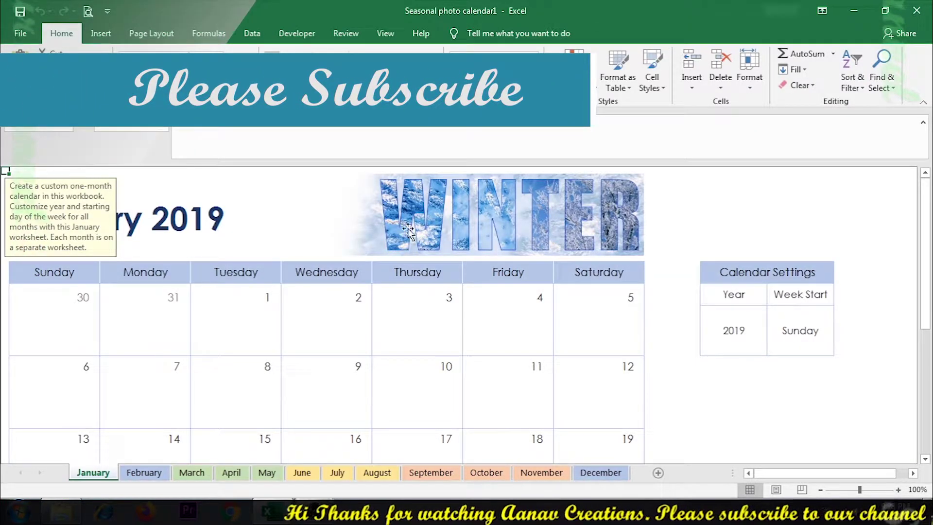
Select January date cells and the WINTER picture, scroll the sheet, and check the title's formula
{"action": "left_click", "coordinate": [242, 230]}
{"action": "left_click", "coordinate": [263, 329]}
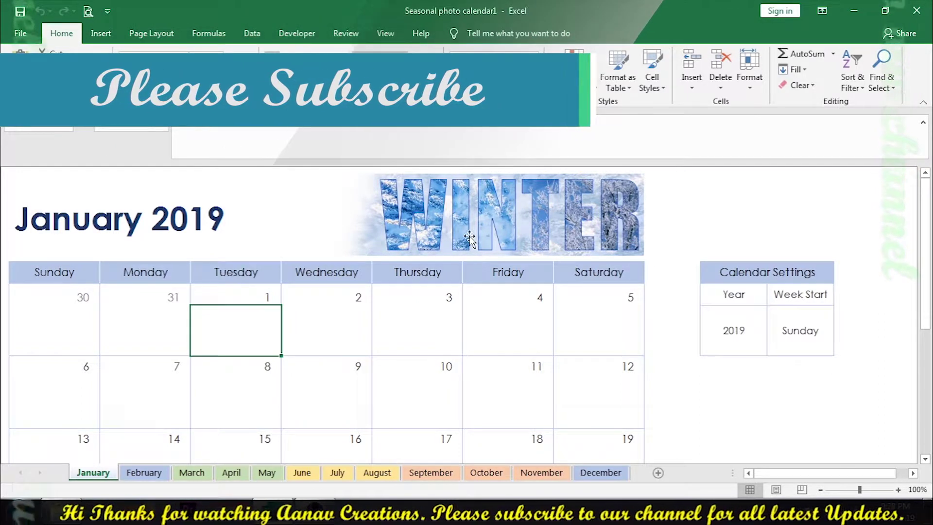
{"action": "left_click", "coordinate": [469, 238]}
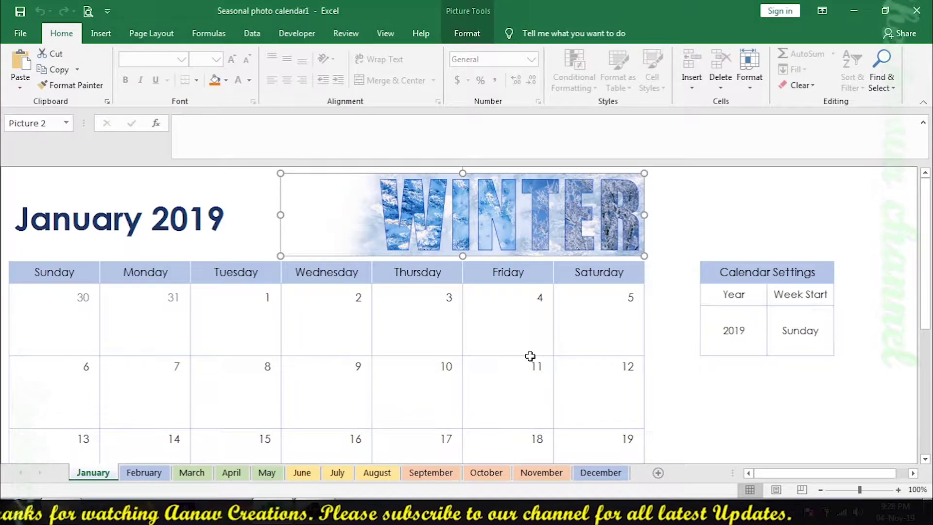
{"action": "left_click", "coordinate": [502, 346]}
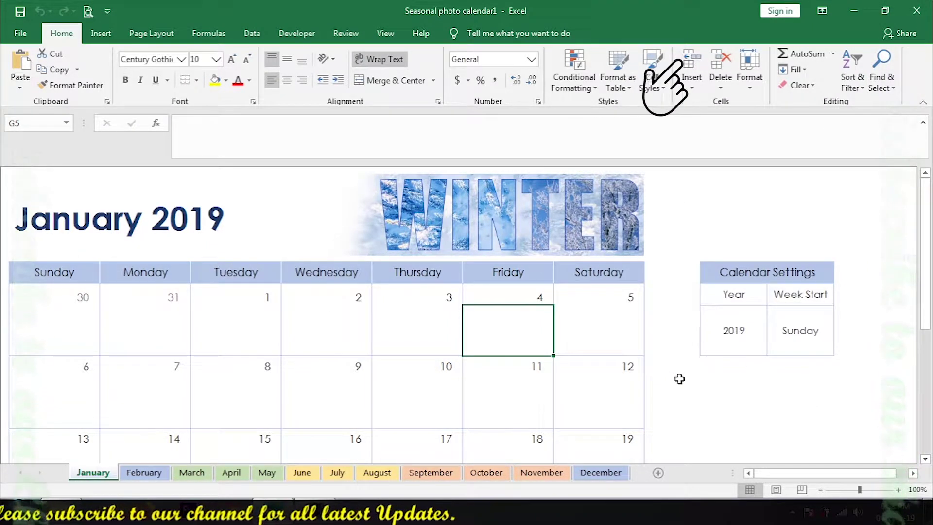
{"action": "scroll", "coordinate": [447, 341], "scroll_direction": "down", "scroll_amount": 3}
{"action": "scroll", "coordinate": [446, 340], "scroll_direction": "down", "scroll_amount": 4}
{"action": "scroll", "coordinate": [446, 340], "scroll_direction": "up", "scroll_amount": 5}
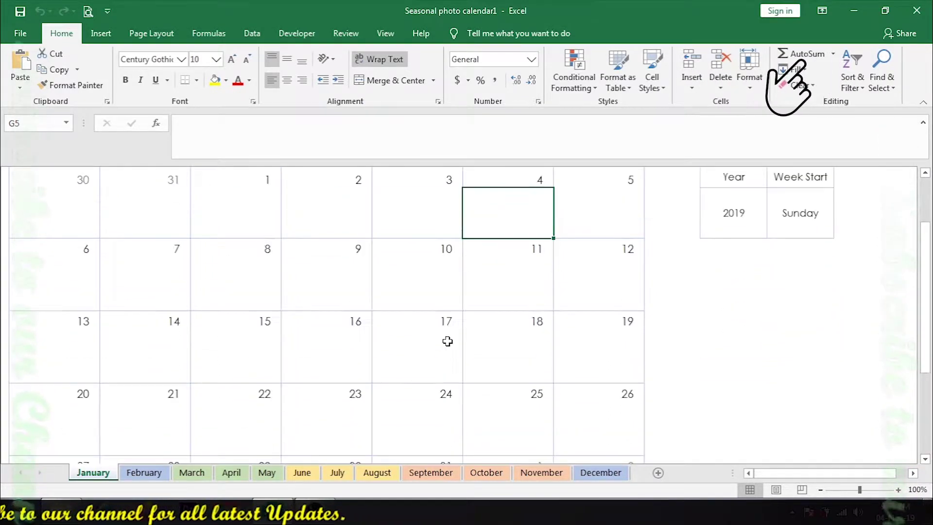
{"action": "scroll", "coordinate": [445, 339], "scroll_direction": "up", "scroll_amount": 2}
{"action": "left_click", "coordinate": [114, 229]}
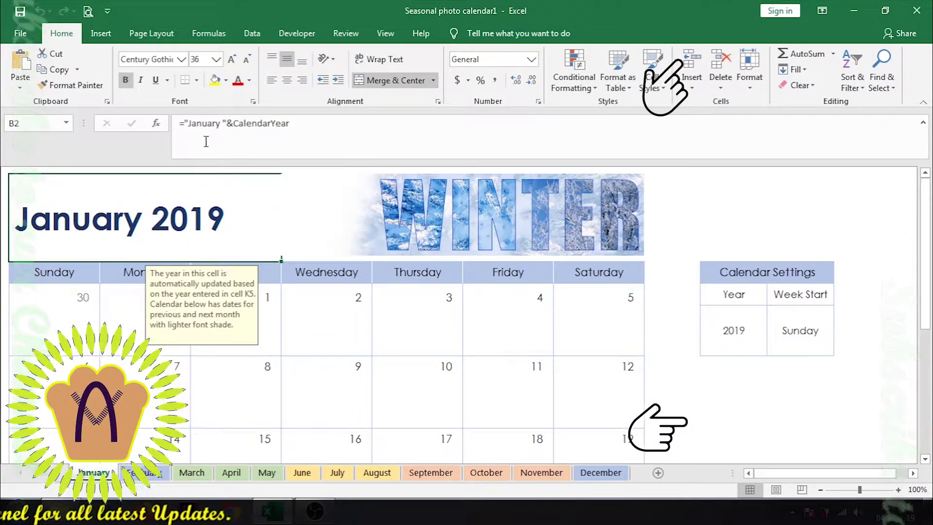
Nudge the WINTER banner slightly left and up, keeping its 1.25" by 5.54" size
{"action": "left_click", "coordinate": [427, 223]}
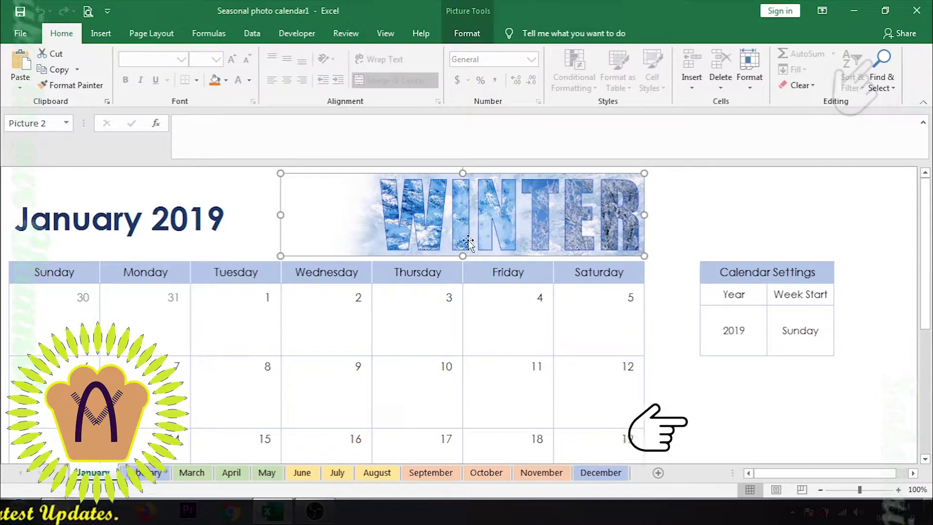
{"action": "left_click_drag", "start_coordinate": [444, 237], "coordinate": [419, 232]}
{"action": "right_click", "coordinate": [421, 233]}
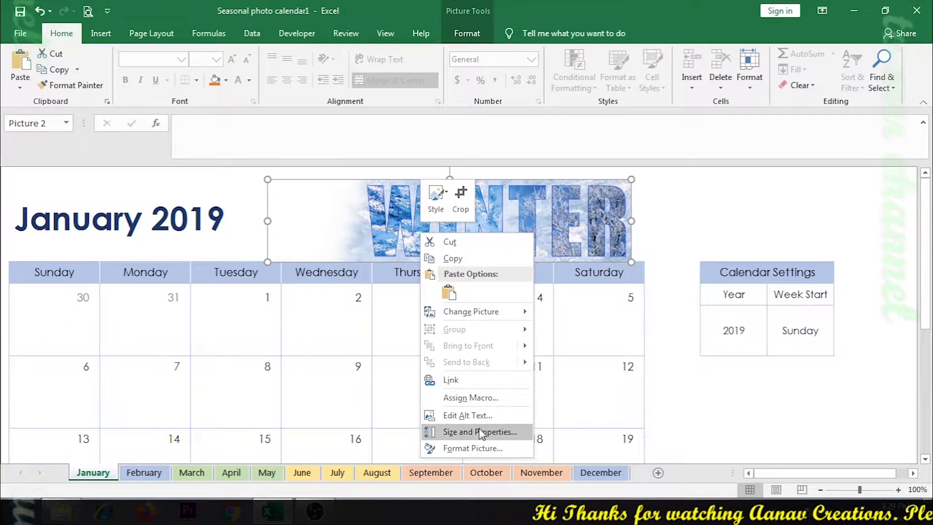
{"action": "left_click", "coordinate": [370, 235]}
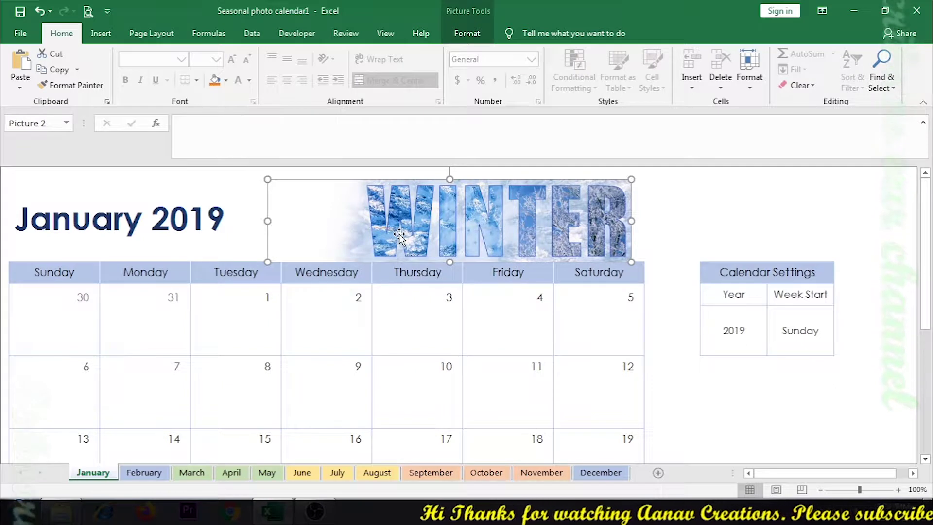
{"action": "double_click", "coordinate": [399, 235]}
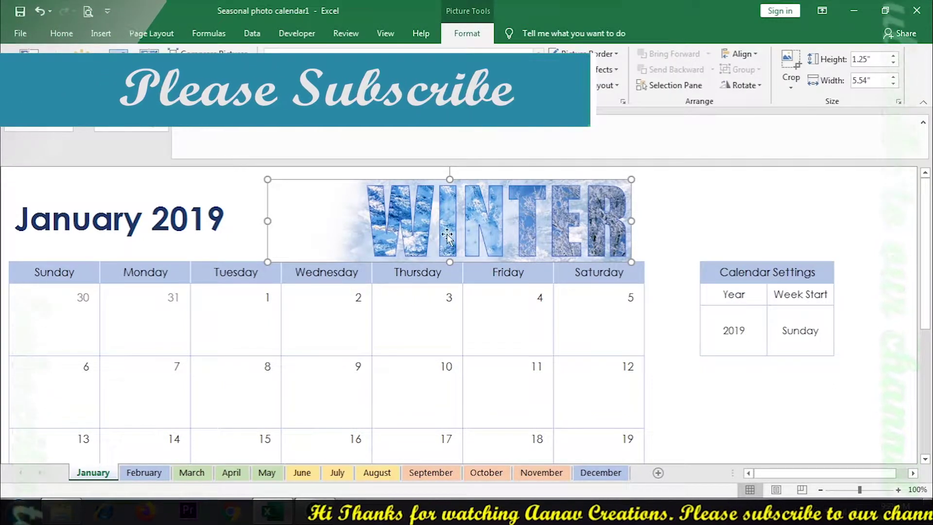
{"action": "left_click_drag", "start_coordinate": [537, 228], "coordinate": [532, 221]}
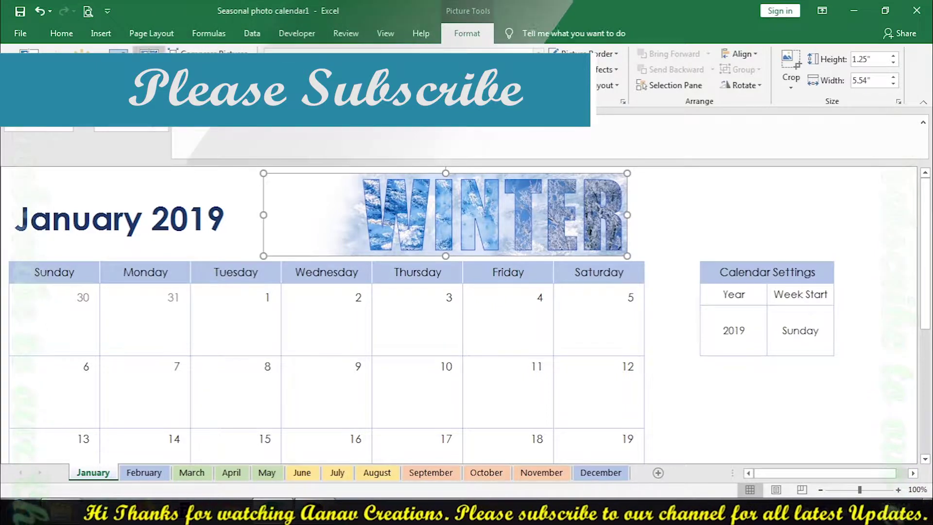
{"action": "left_click", "coordinate": [62, 34]}
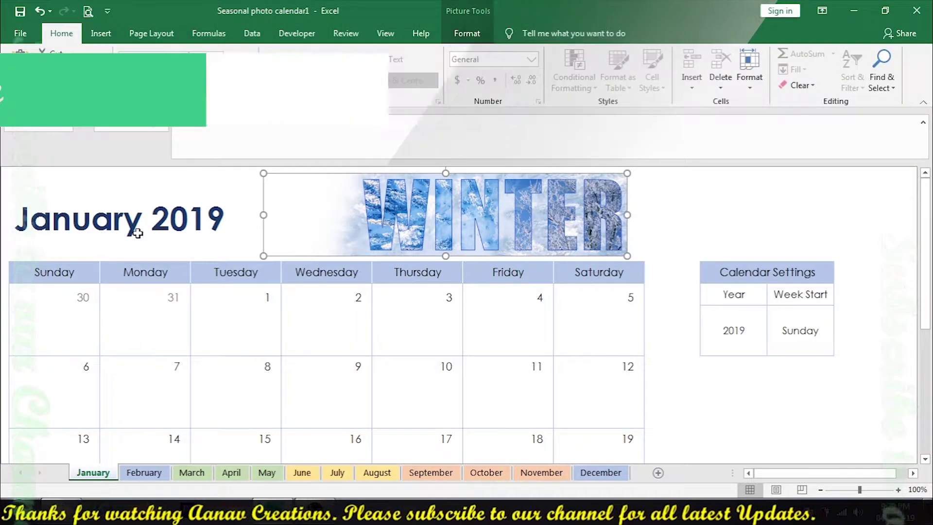
{"action": "left_click", "coordinate": [138, 233]}
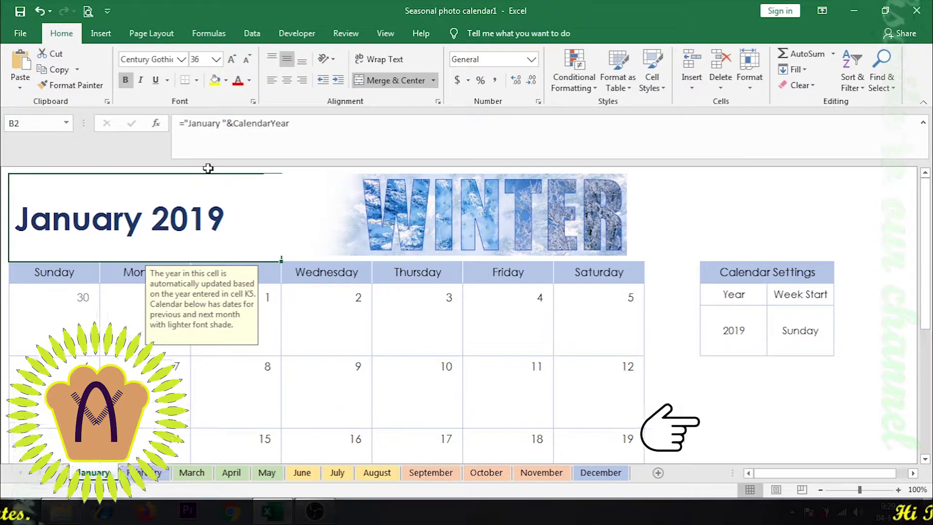
Edit the B2 title formula to ="Jan "&CalendarYear so the heading reads Jan 2019
{"action": "left_click", "coordinate": [222, 130]}
{"action": "left_click", "coordinate": [221, 127]}
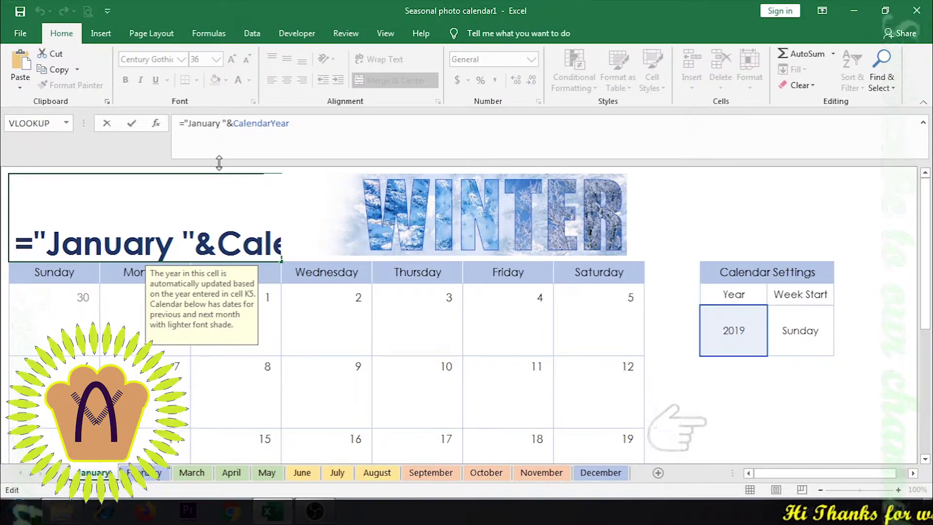
{"action": "key", "text": "BackSpace"}
{"action": "key", "text": "BackSpace"}
{"action": "key", "text": "BackSpace"}
{"action": "key", "text": "BackSpace"}
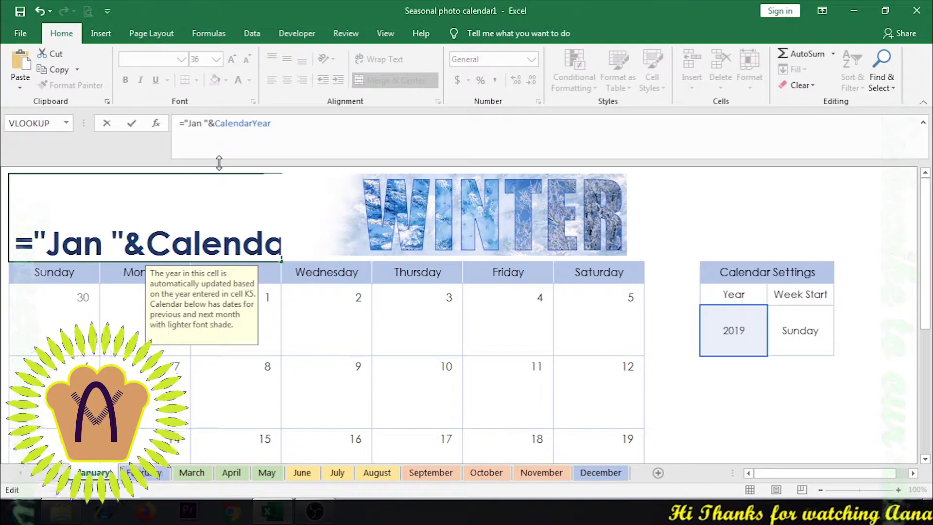
{"action": "key", "text": "Return"}
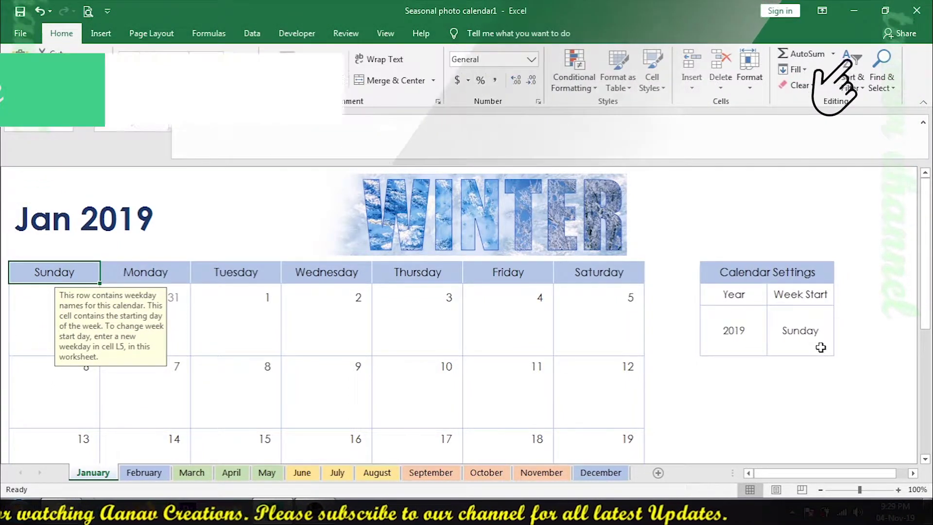
{"action": "left_click", "coordinate": [804, 335]}
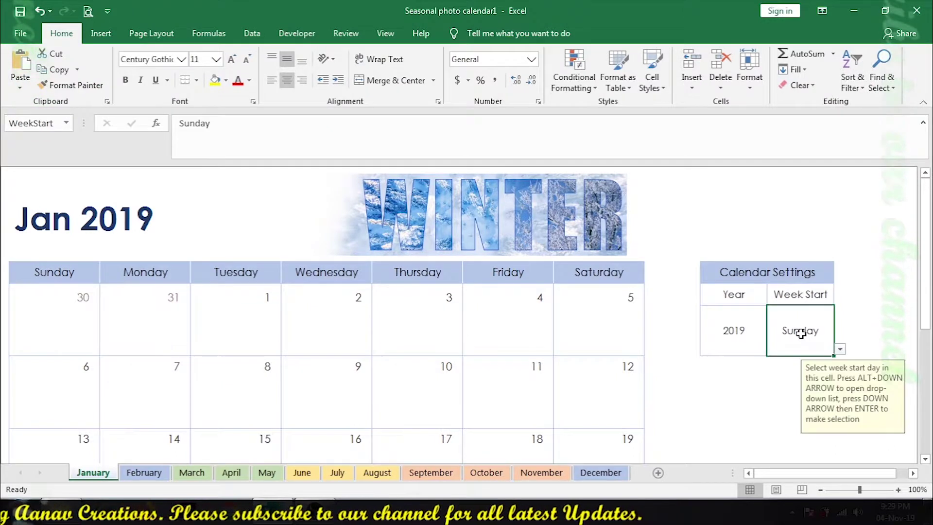
{"action": "left_click", "coordinate": [787, 295]}
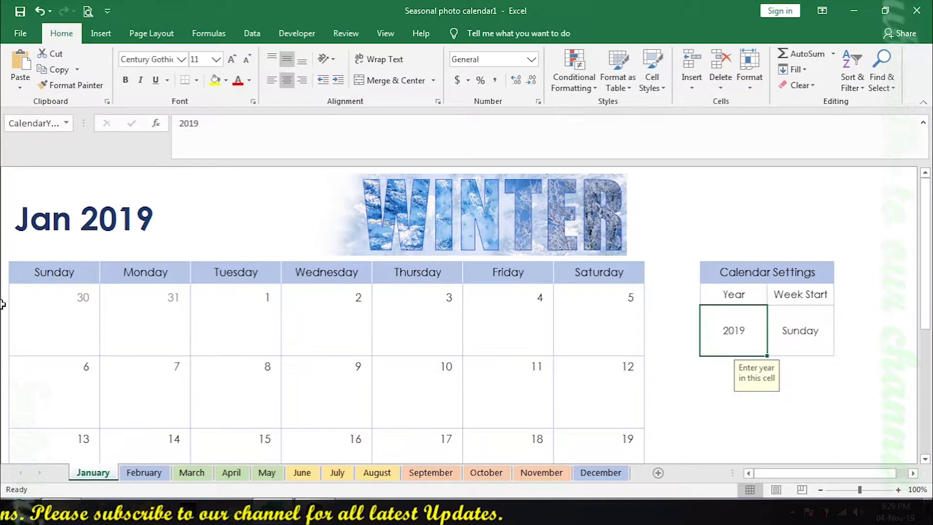
{"action": "left_click", "coordinate": [47, 271]}
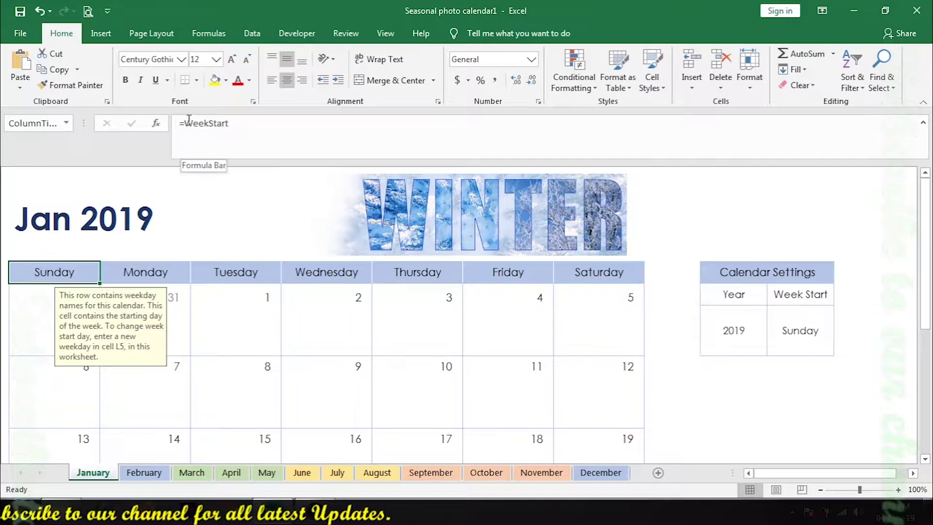
{"action": "left_click", "coordinate": [794, 299]}
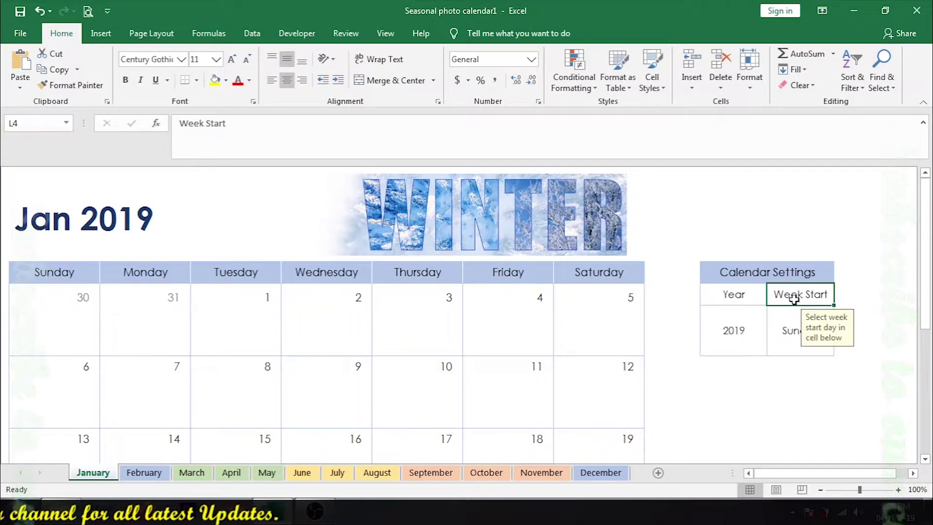
{"action": "left_click", "coordinate": [61, 275]}
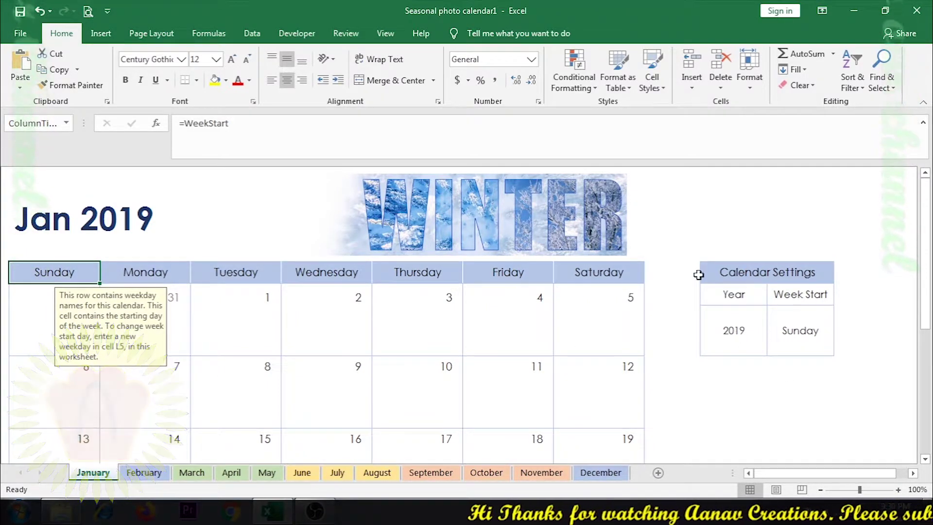
{"action": "left_click", "coordinate": [142, 275]}
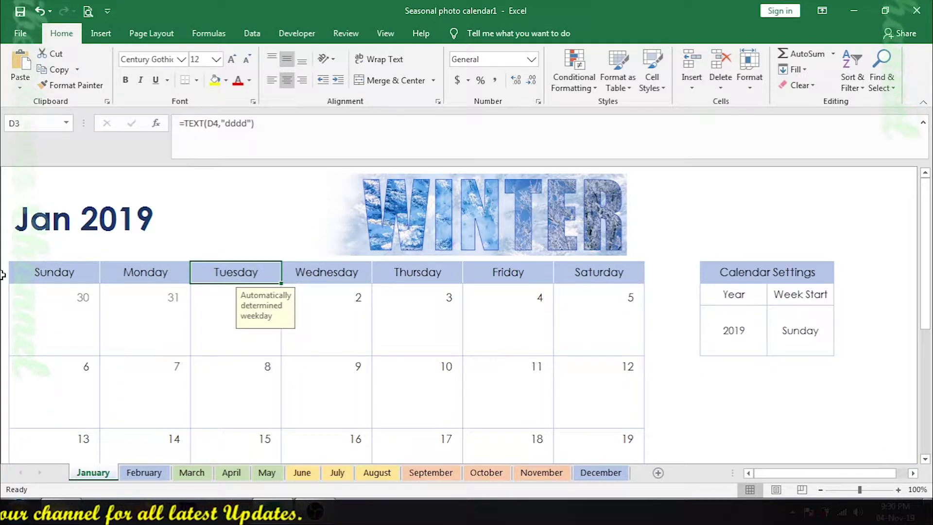
{"action": "left_click", "coordinate": [44, 277]}
{"action": "left_click", "coordinate": [187, 278]}
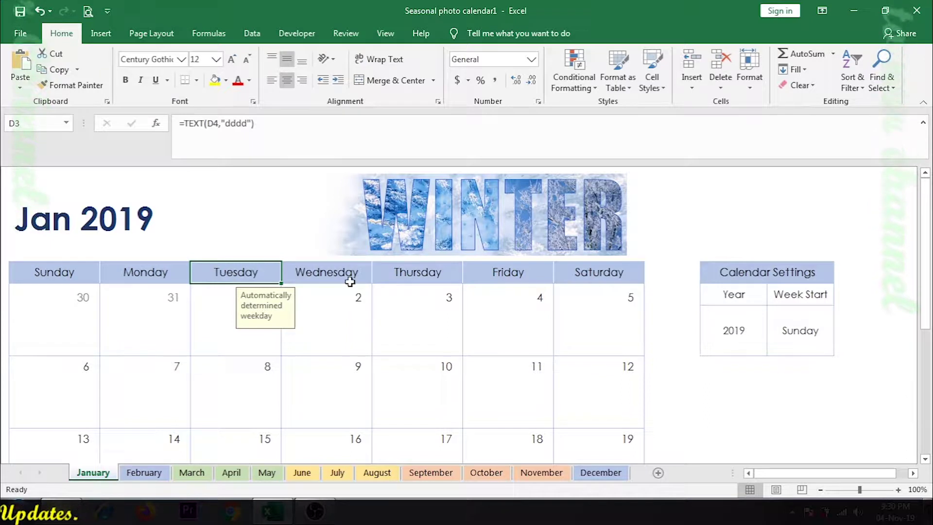
{"action": "left_click", "coordinate": [507, 274]}
{"action": "left_click", "coordinate": [595, 279]}
{"action": "scroll", "coordinate": [562, 302], "scroll_direction": "down", "scroll_amount": 3}
{"action": "scroll", "coordinate": [216, 302], "scroll_direction": "up", "scroll_amount": 3}
{"action": "left_click", "coordinate": [254, 328]}
{"action": "left_click", "coordinate": [176, 330]}
{"action": "left_click", "coordinate": [252, 297]}
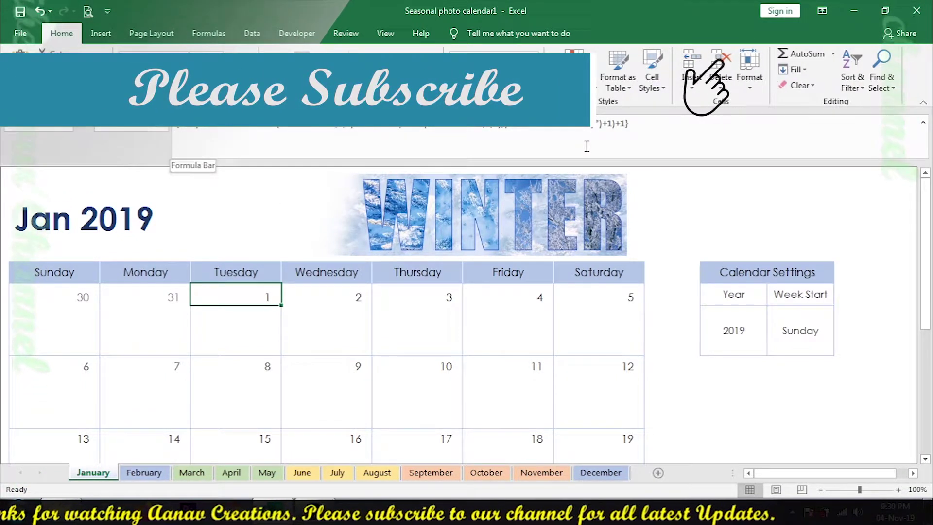
Open the Tuesday 1 array formula for editing, then cancel the array warning, leaving it unchanged
{"action": "left_click_drag", "start_coordinate": [638, 134], "coordinate": [187, 132]}
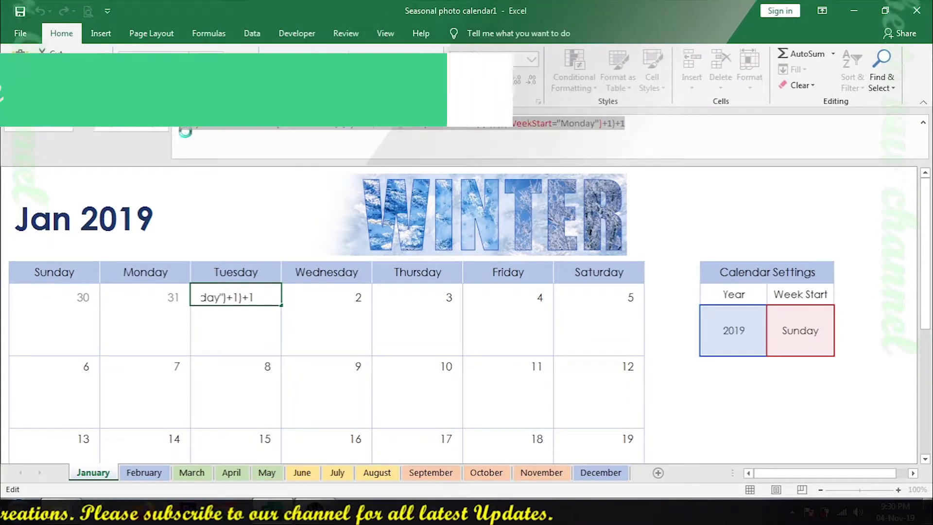
{"action": "left_click", "coordinate": [213, 144]}
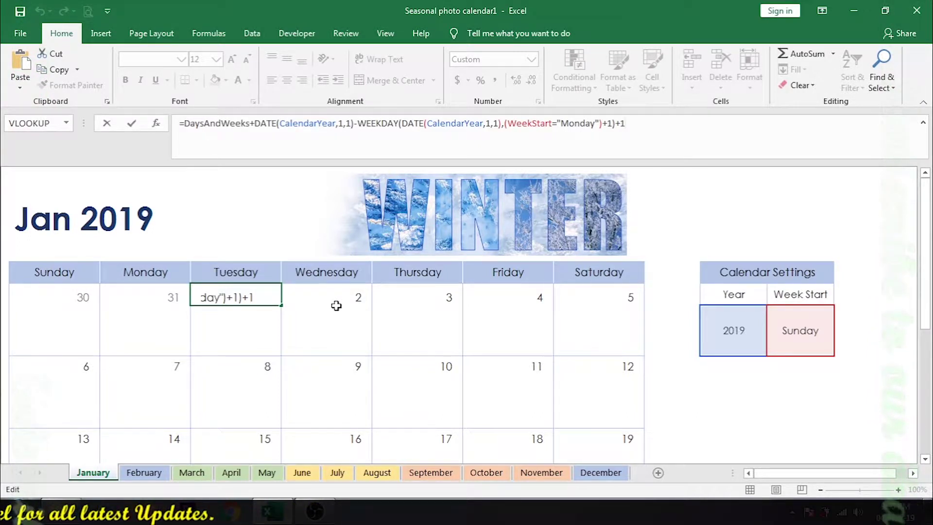
{"action": "key", "text": "Return"}
{"action": "left_click", "coordinate": [499, 293]}
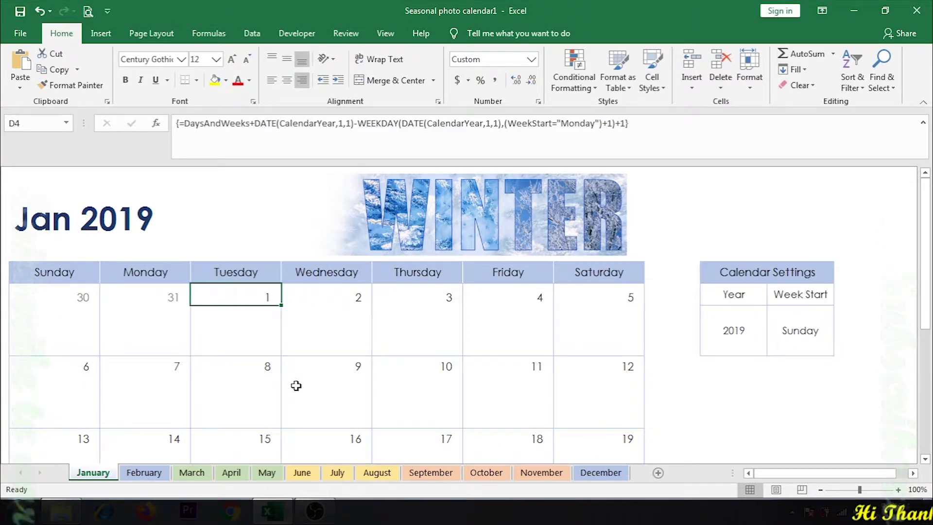
Step through the first week's date cells and the Saturday column, comparing their formulas
{"action": "key", "text": "Left"}
{"action": "key", "text": "Right"}
{"action": "key", "text": "Right"}
{"action": "key", "text": "Right"}
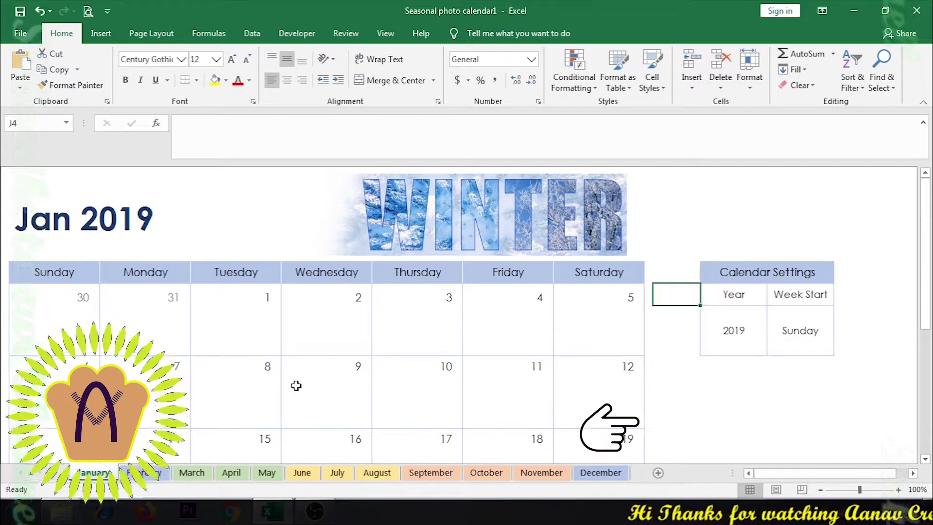
{"action": "key", "text": "Left"}
{"action": "key", "text": "Down"}
{"action": "key", "text": "Down"}
{"action": "key", "text": "Down"}
{"action": "key", "text": "Up"}
{"action": "key", "text": "Up"}
{"action": "key", "text": "Up"}
{"action": "key", "text": "Up"}
{"action": "key", "text": "Down"}
{"action": "key", "text": "Left"}
{"action": "key", "text": "Left"}
{"action": "key", "text": "Left"}
{"action": "key", "text": "Left"}
{"action": "key", "text": "Left"}
{"action": "key", "text": "Right"}
{"action": "key", "text": "Right"}
{"action": "key", "text": "Right"}
{"action": "key", "text": "Left"}
{"action": "key", "text": "Right"}
{"action": "key", "text": "Right"}
{"action": "key", "text": "Left"}
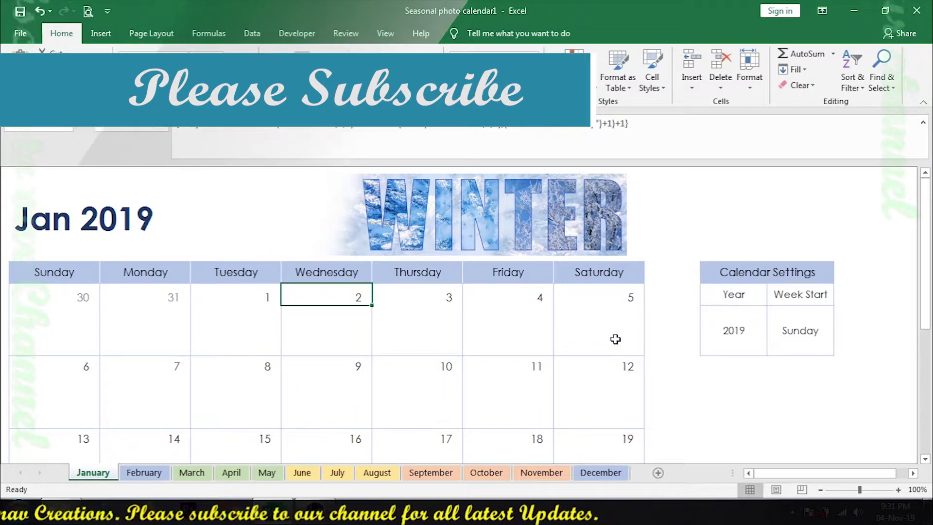
Inspect the Thursday 3, Friday 4 and Saturday 5 formulas, then scroll down to Notes
{"action": "left_click", "coordinate": [422, 291]}
{"action": "left_click", "coordinate": [500, 290]}
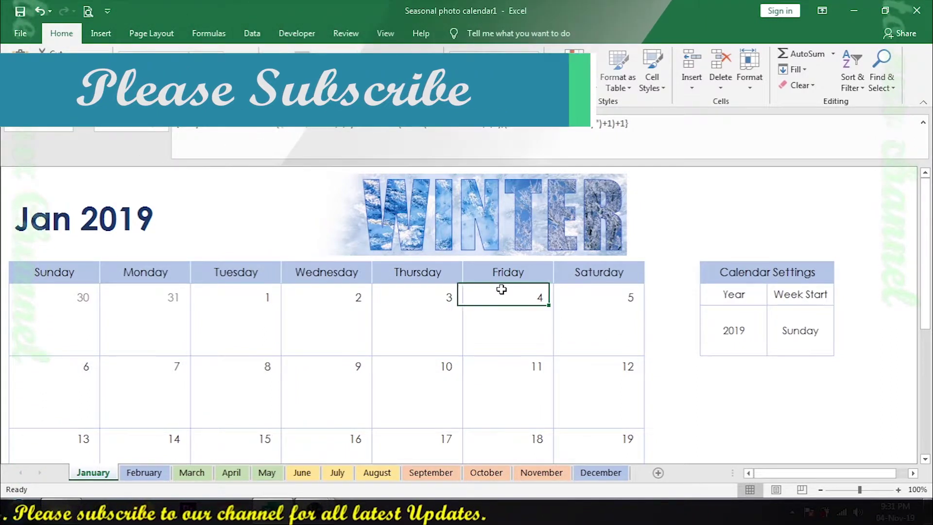
{"action": "left_click", "coordinate": [600, 296]}
{"action": "scroll", "coordinate": [474, 402], "scroll_direction": "down", "scroll_amount": 3}
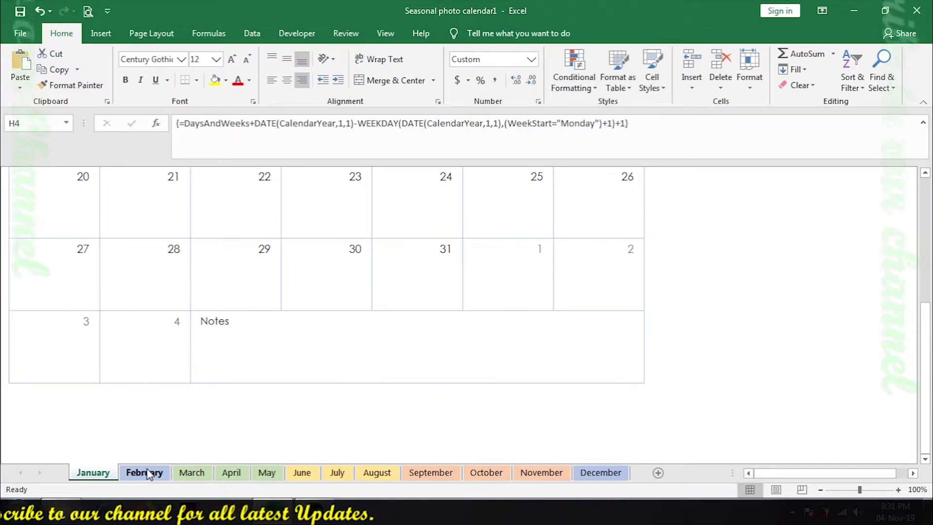
Compare January's Wednesday 2 date formula with the February sheet, ending on February
{"action": "left_click", "coordinate": [149, 473]}
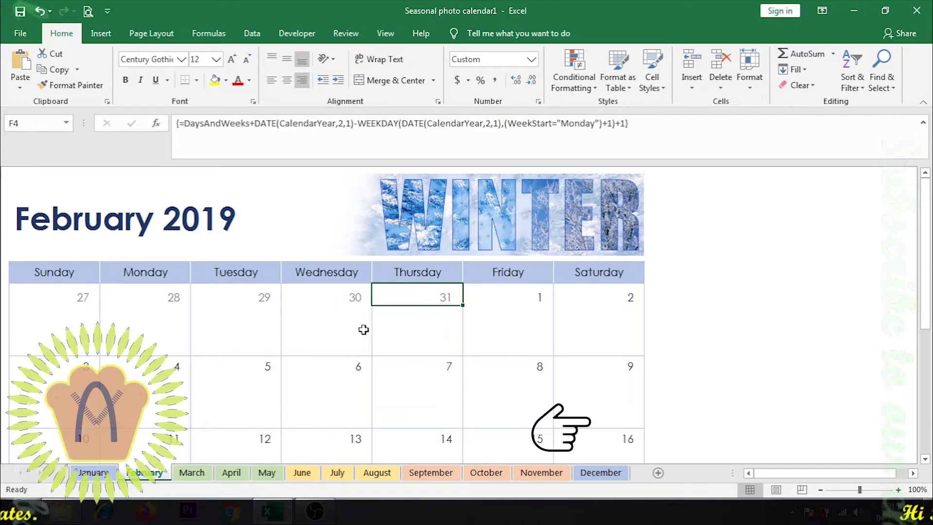
{"action": "left_click", "coordinate": [90, 471]}
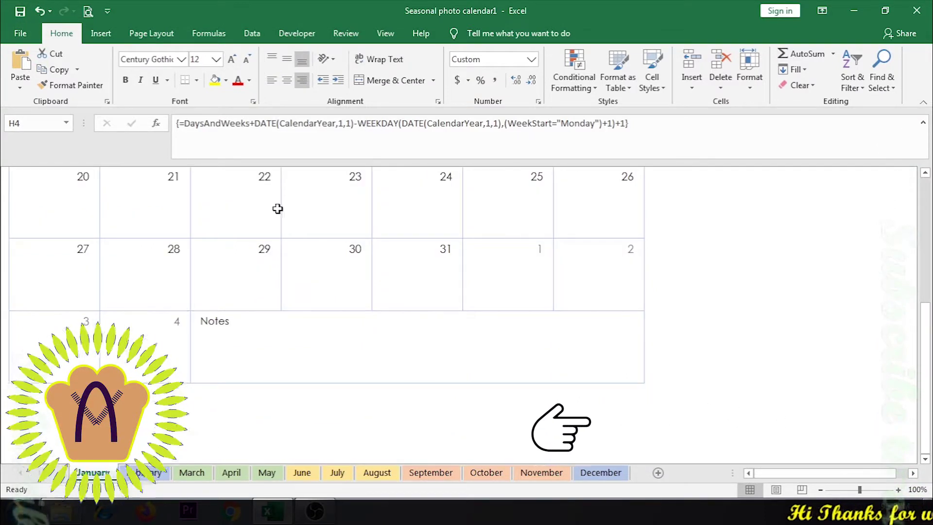
{"action": "scroll", "coordinate": [278, 208], "scroll_direction": "up", "scroll_amount": 2}
{"action": "left_click", "coordinate": [325, 301]}
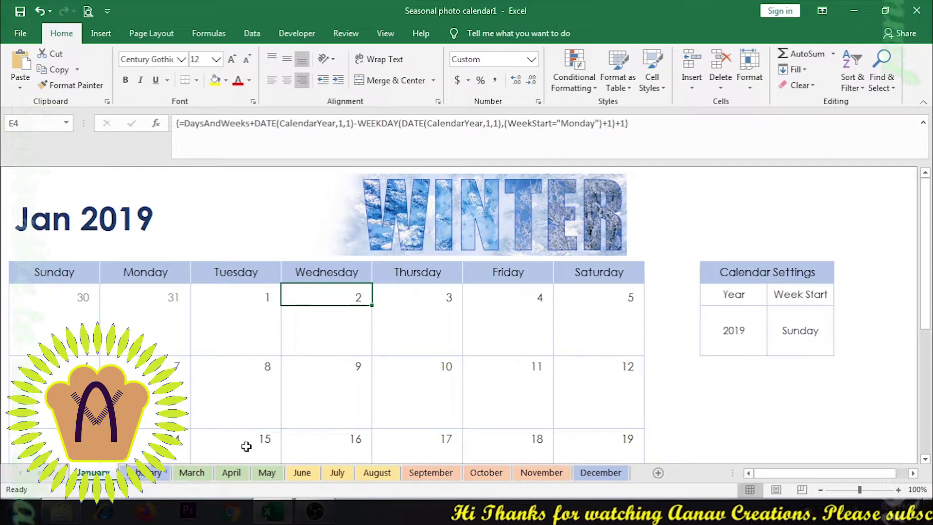
{"action": "left_click", "coordinate": [145, 472]}
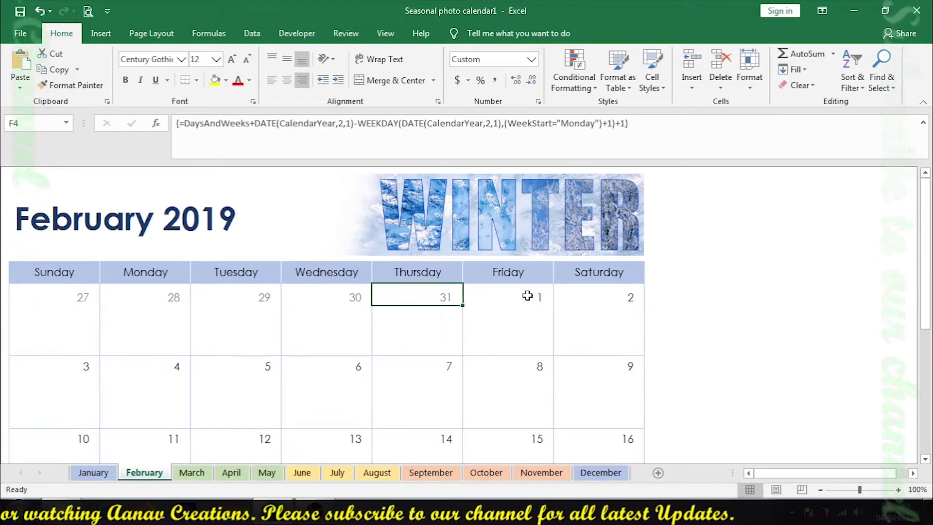
View the March 1 and April 4 date formulas, then select June's SUMMER picture
{"action": "left_click", "coordinate": [194, 473]}
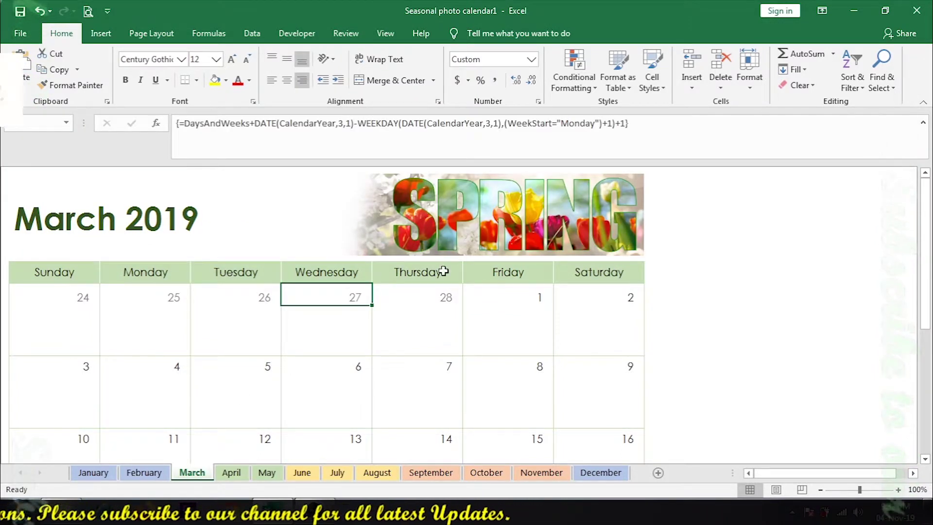
{"action": "left_click", "coordinate": [525, 297]}
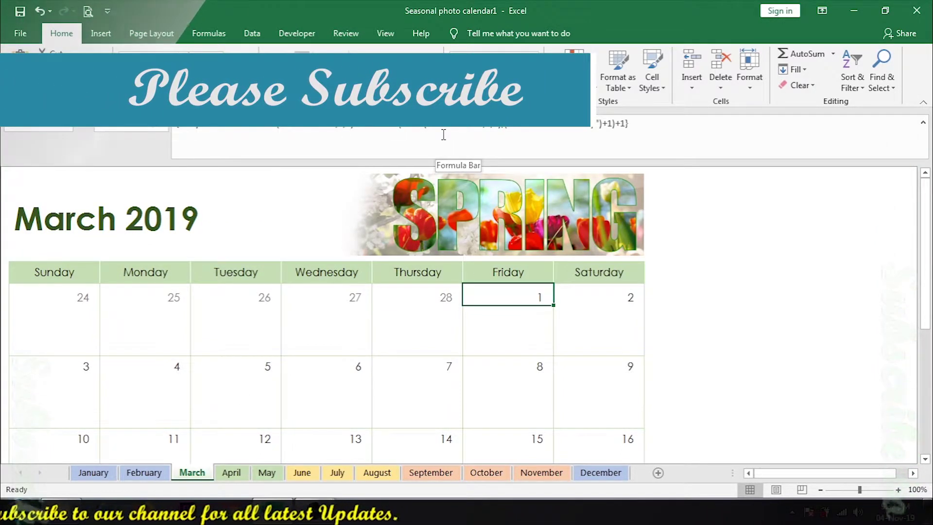
{"action": "left_click", "coordinate": [231, 476]}
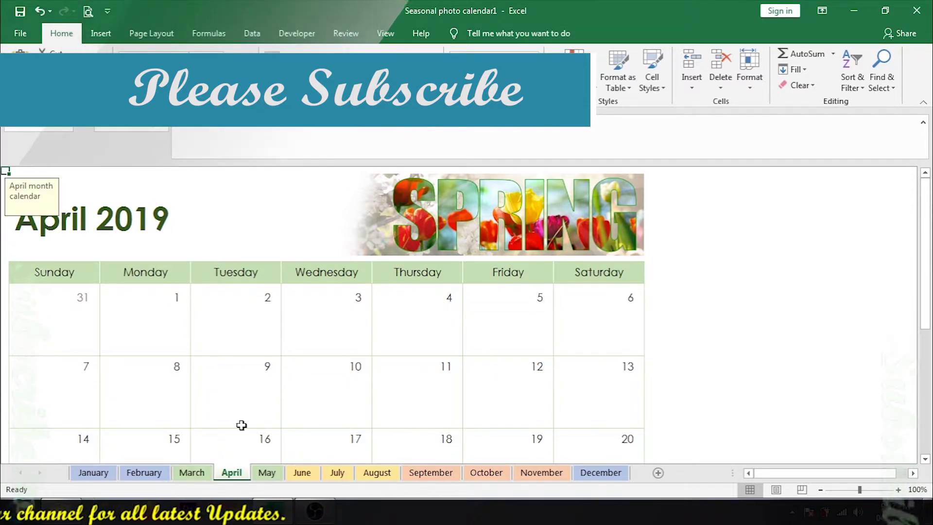
{"action": "left_click", "coordinate": [444, 299]}
{"action": "left_click", "coordinate": [303, 473]}
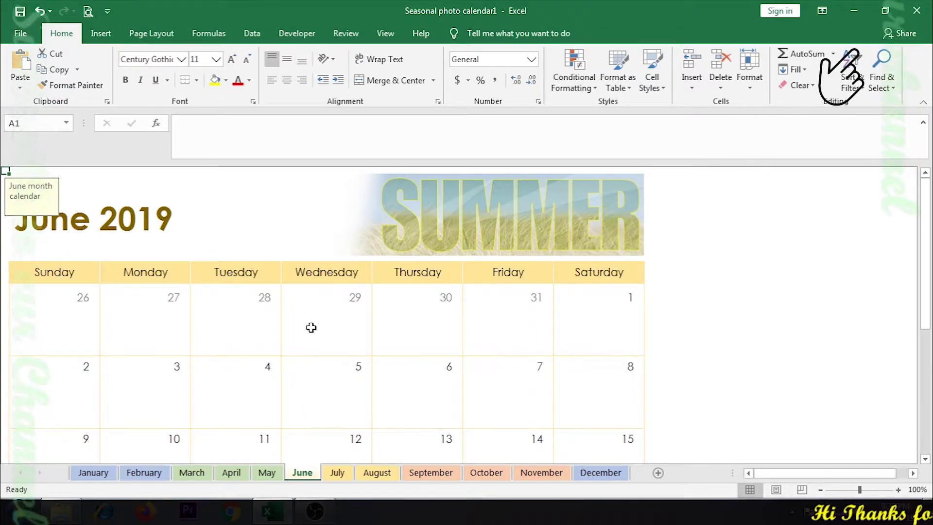
{"action": "left_click_drag", "start_coordinate": [445, 228], "coordinate": [438, 228]}
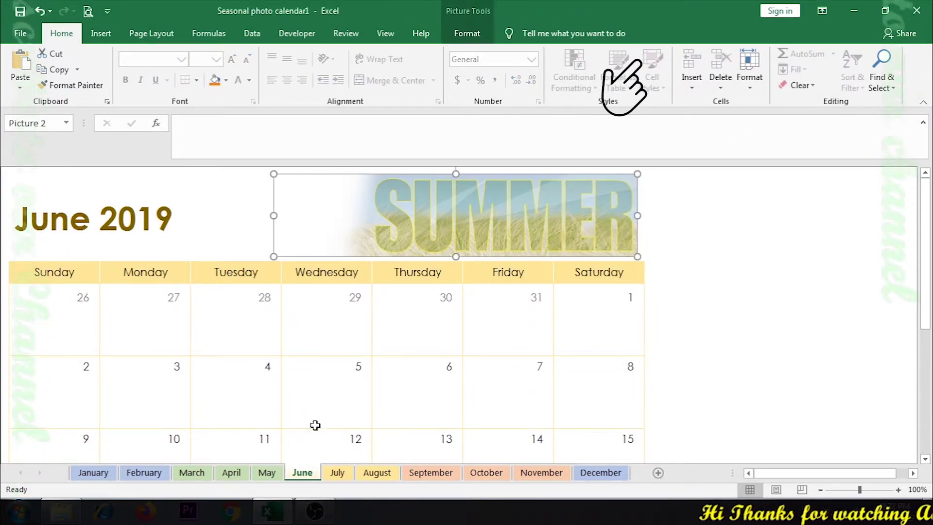
Step back from May to February, then move forward through June to December
{"action": "left_click", "coordinate": [267, 473]}
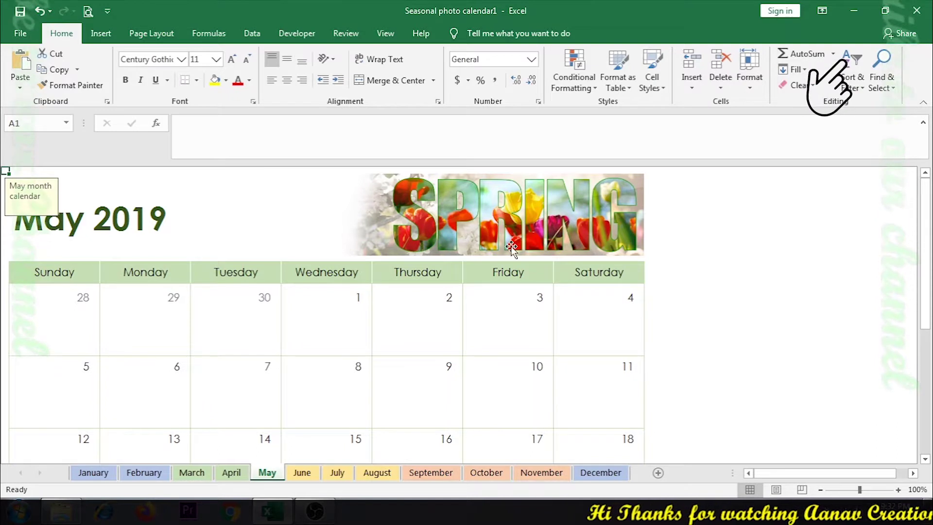
{"action": "left_click", "coordinate": [232, 473]}
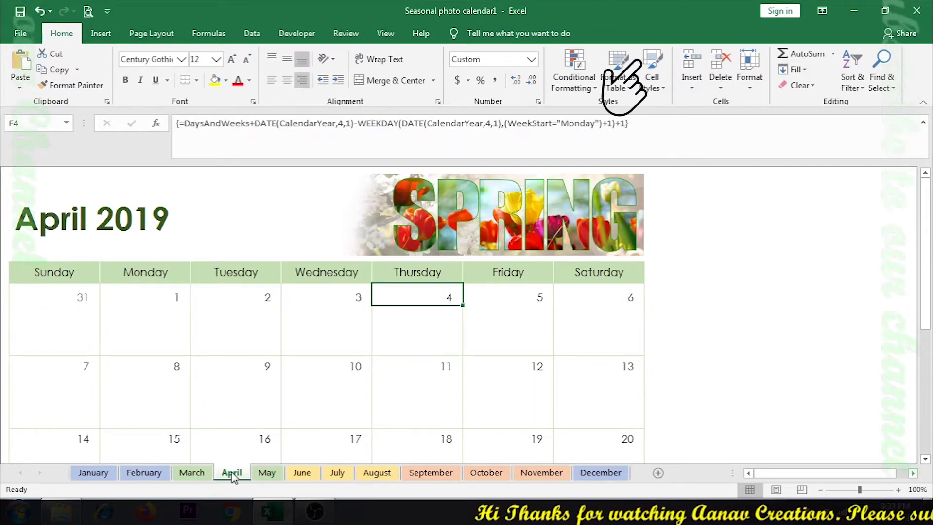
{"action": "left_click", "coordinate": [193, 473]}
{"action": "key", "text": "ctrl+Page_Up"}
{"action": "left_click", "coordinate": [199, 473]}
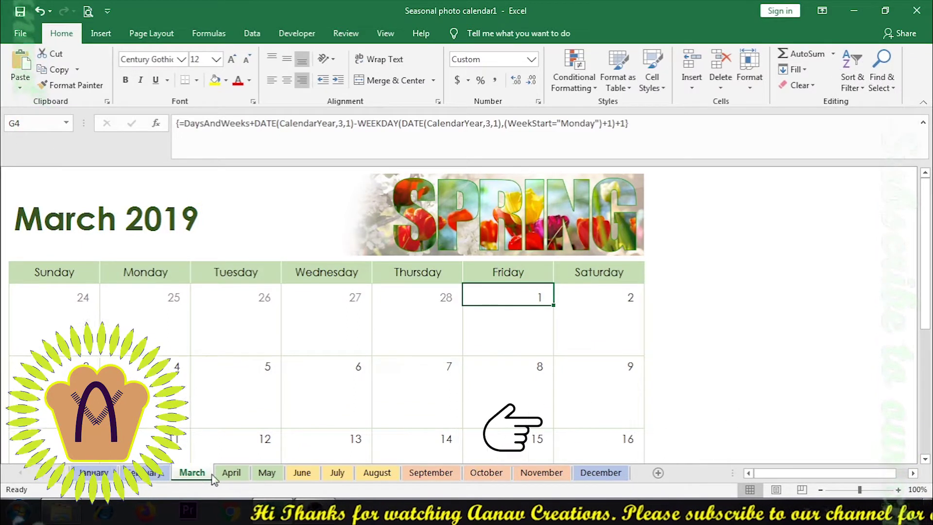
{"action": "left_click", "coordinate": [301, 472]}
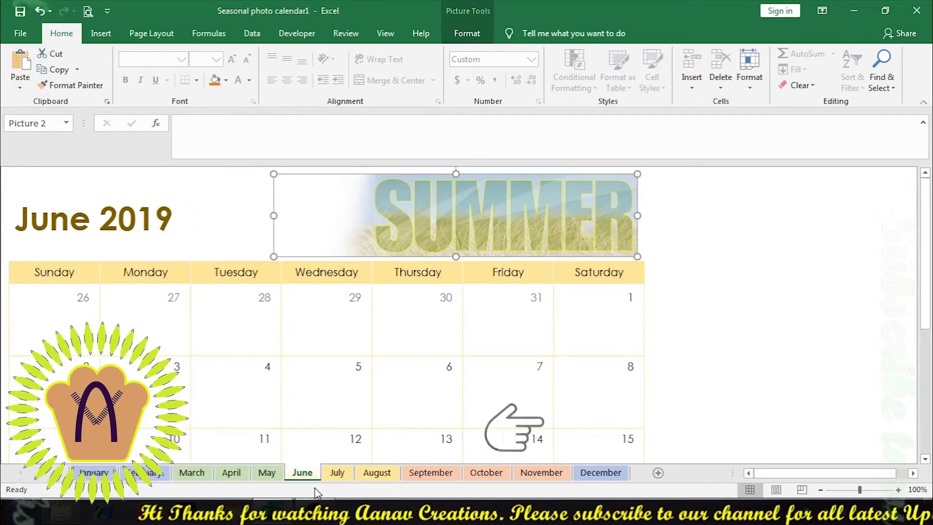
{"action": "left_click", "coordinate": [336, 474]}
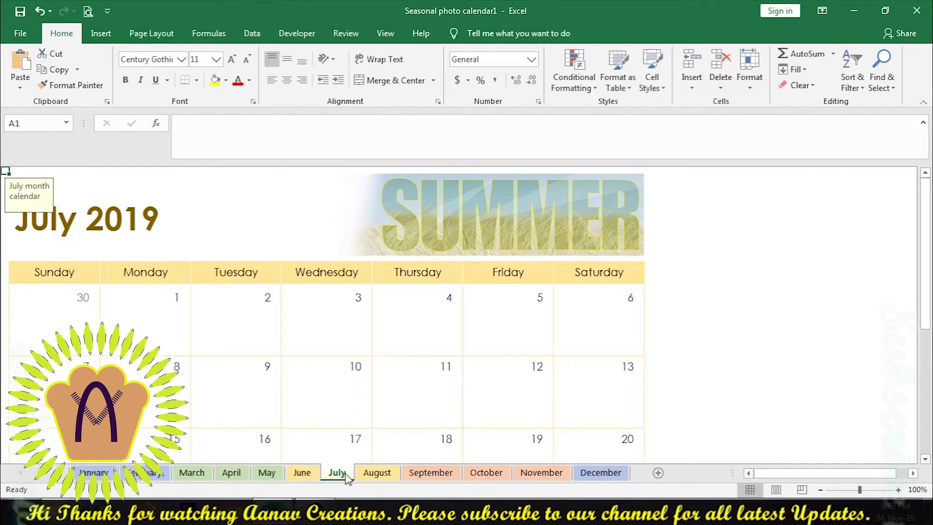
{"action": "left_click", "coordinate": [376, 474]}
{"action": "left_click", "coordinate": [430, 473]}
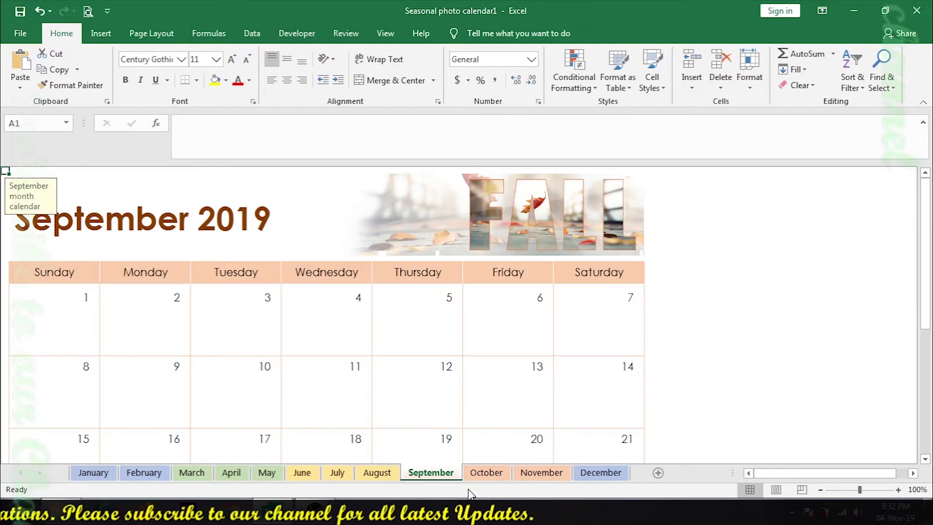
{"action": "left_click", "coordinate": [485, 479]}
{"action": "left_click", "coordinate": [544, 478]}
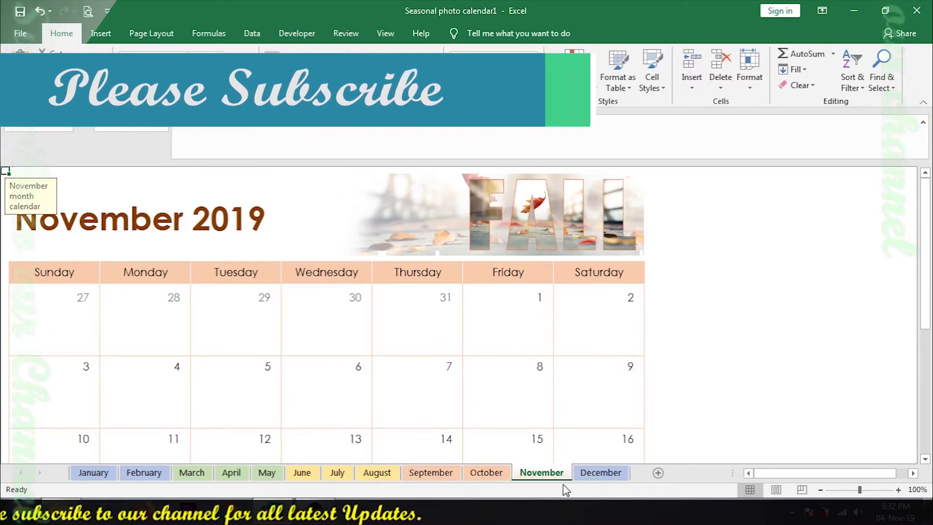
{"action": "left_click", "coordinate": [602, 478]}
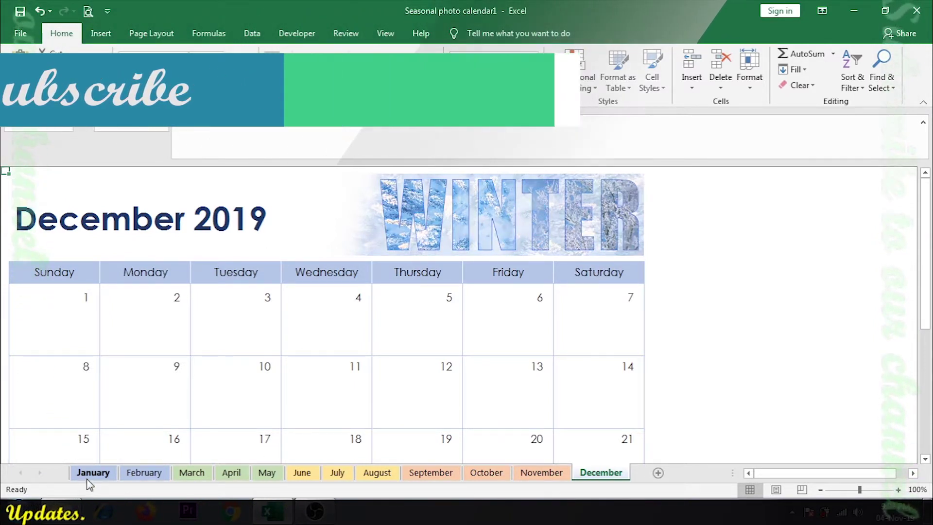
Cycle from January to November and scroll November's date rows down and back up
{"action": "left_click", "coordinate": [89, 474]}
{"action": "left_click", "coordinate": [143, 474]}
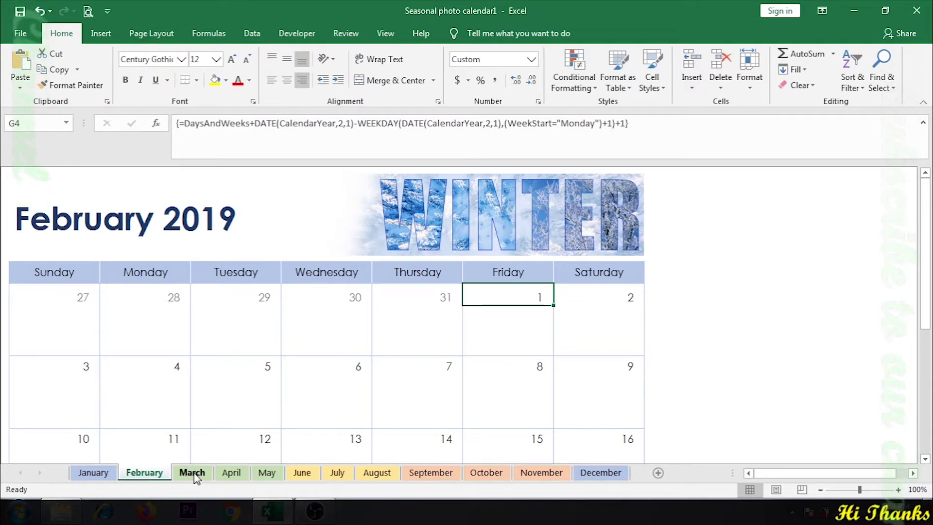
{"action": "left_click", "coordinate": [194, 473]}
{"action": "left_click", "coordinate": [232, 473]}
{"action": "left_click", "coordinate": [266, 472]}
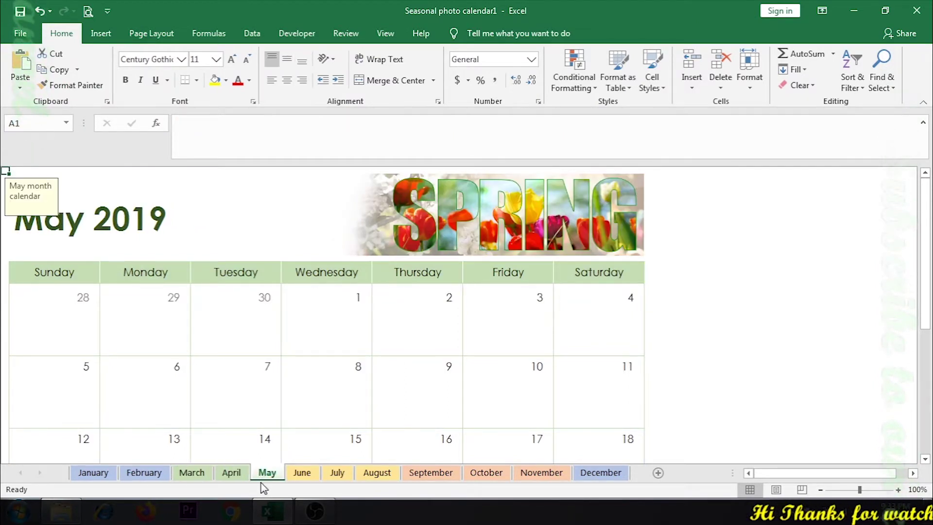
{"action": "left_click", "coordinate": [303, 475]}
{"action": "left_click", "coordinate": [337, 474]}
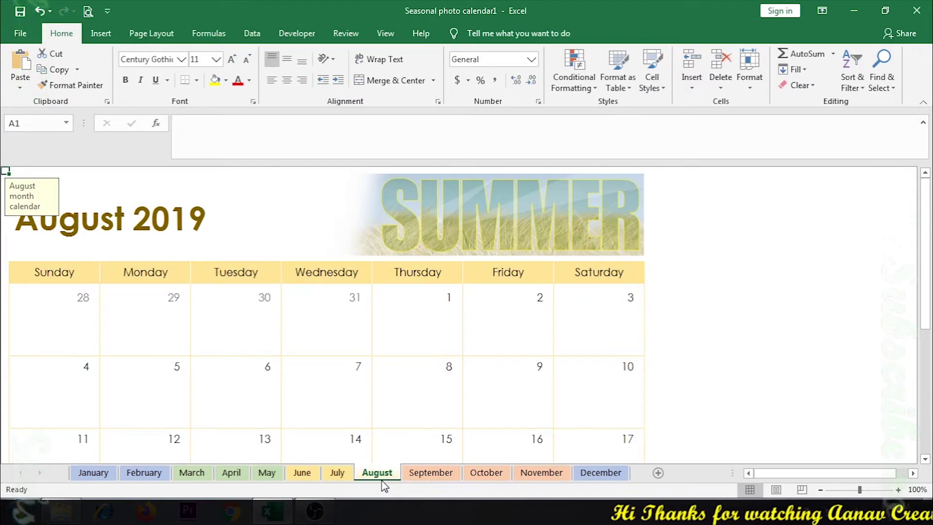
{"action": "left_click", "coordinate": [431, 474]}
{"action": "left_click", "coordinate": [486, 474]}
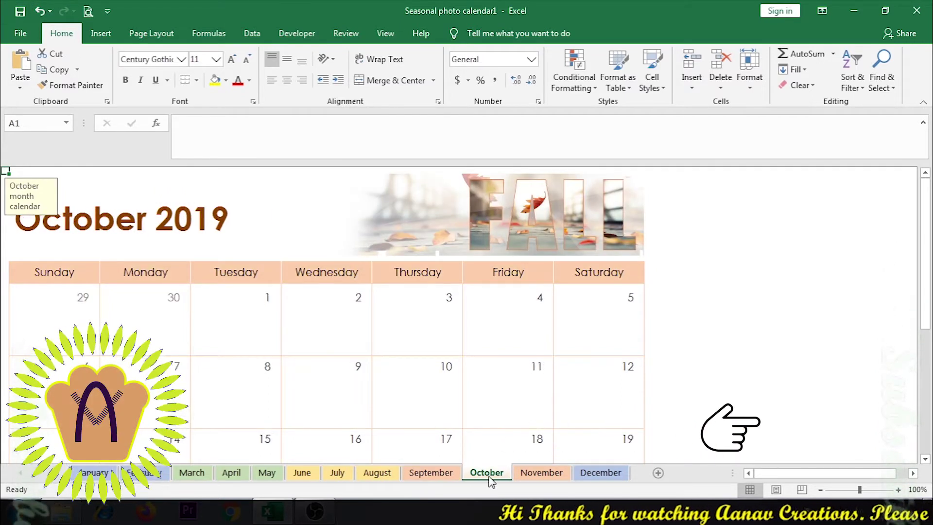
{"action": "left_click", "coordinate": [539, 473]}
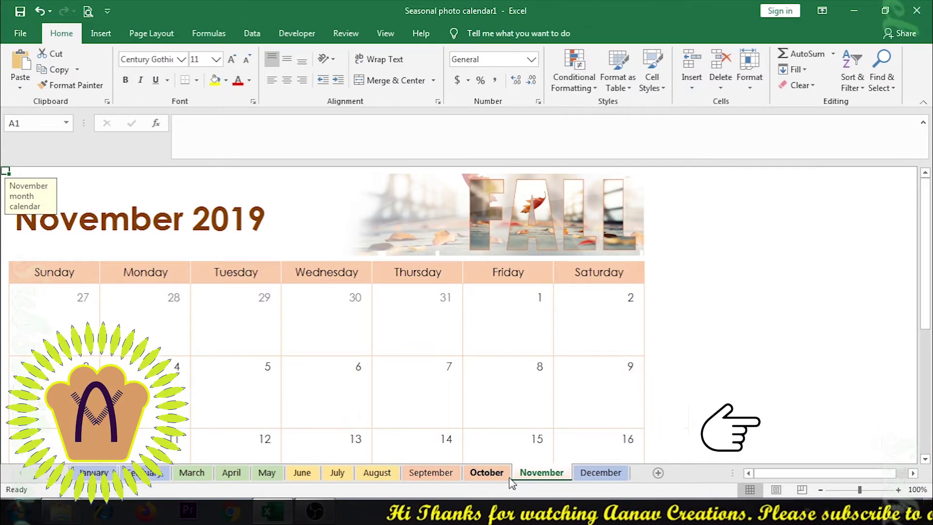
{"action": "scroll", "coordinate": [501, 381], "scroll_direction": "down", "scroll_amount": 2}
{"action": "scroll", "coordinate": [496, 393], "scroll_direction": "down", "scroll_amount": 5}
{"action": "scroll", "coordinate": [495, 393], "scroll_direction": "up", "scroll_amount": 3}
Inspect the November 14, 15 and 8 date formulas and their day offsets
{"action": "left_click", "coordinate": [442, 307]}
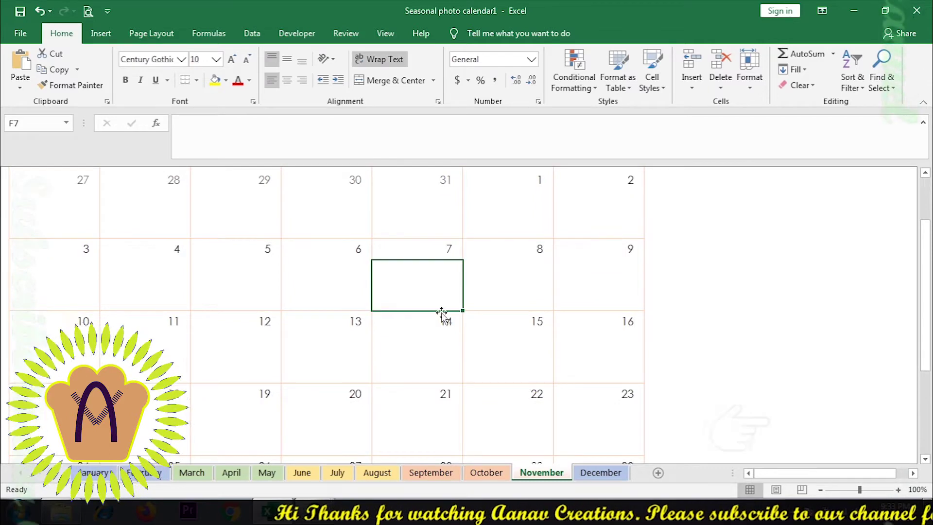
{"action": "left_click", "coordinate": [442, 321]}
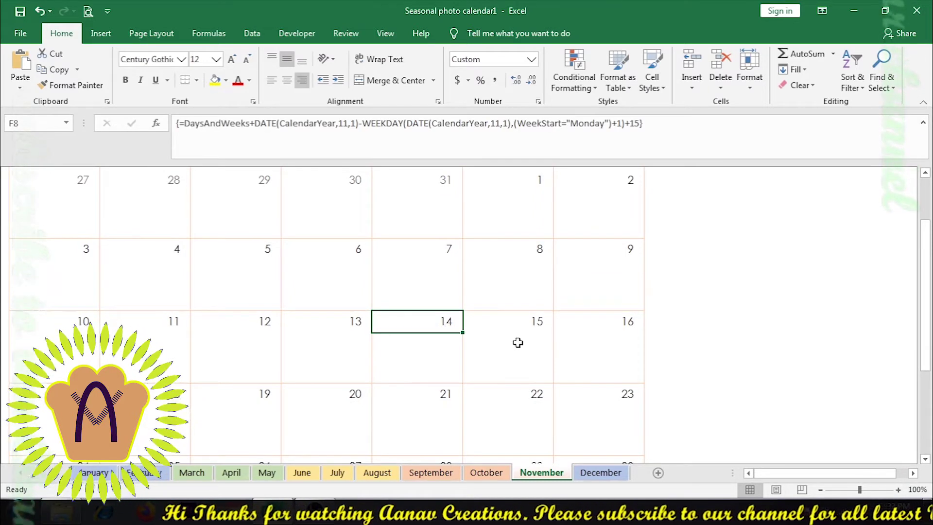
{"action": "scroll", "coordinate": [527, 343], "scroll_direction": "up", "scroll_amount": 1}
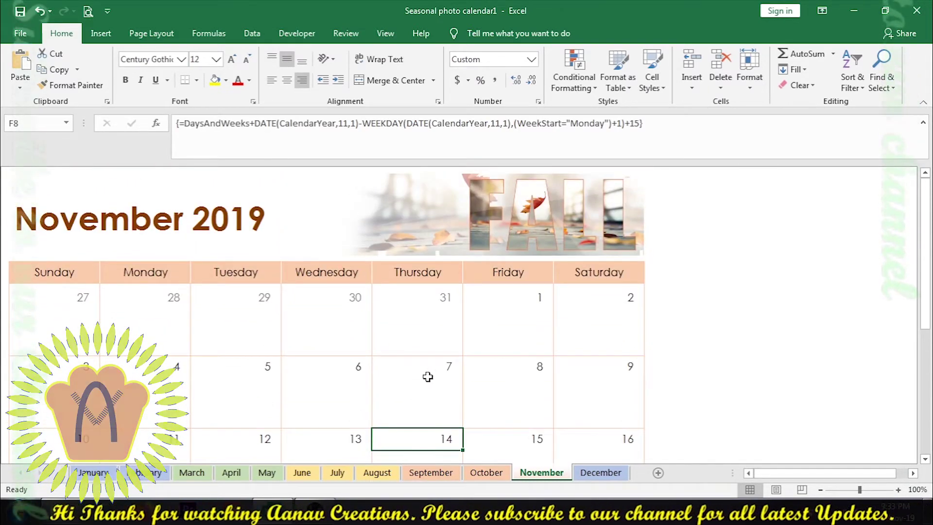
{"action": "scroll", "coordinate": [426, 376], "scroll_direction": "down", "scroll_amount": 4}
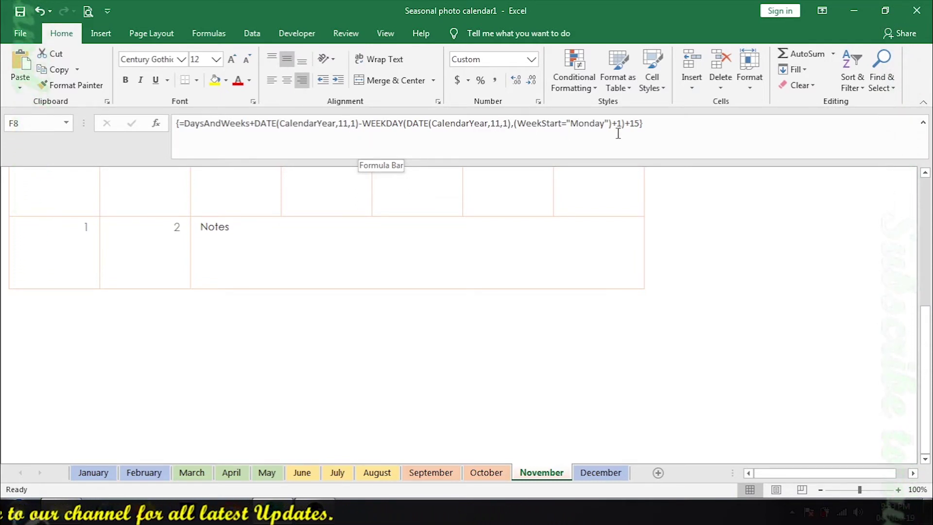
{"action": "scroll", "coordinate": [545, 259], "scroll_direction": "up", "scroll_amount": 5}
{"action": "left_click", "coordinate": [538, 440]}
{"action": "left_click", "coordinate": [520, 408]}
{"action": "left_click", "coordinate": [522, 369]}
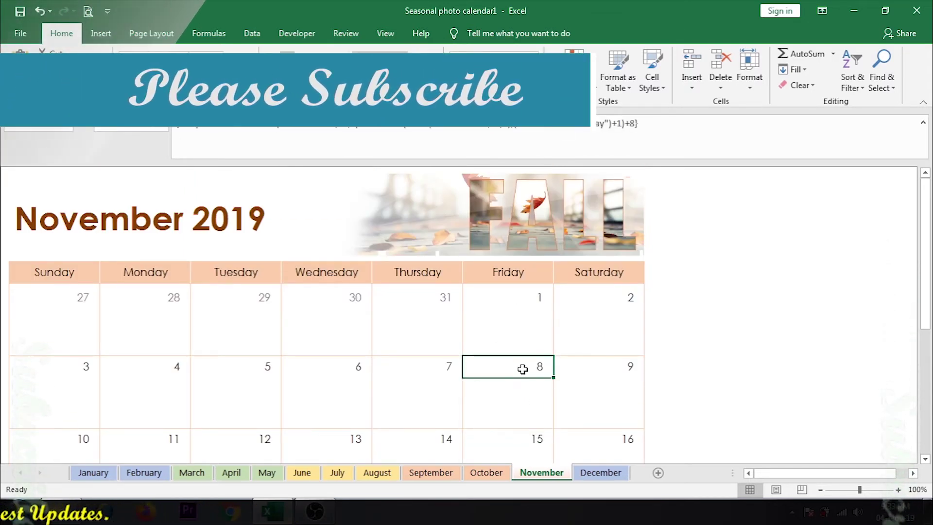